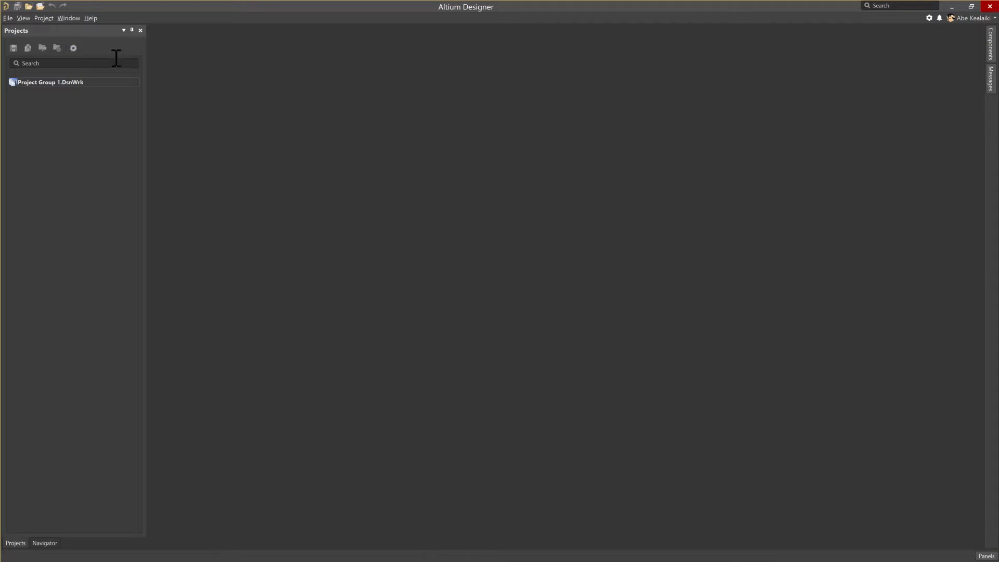
- Start the Import Wizard with EAGLE Projects and Designs as the file type, reaching the design files page
left_click(9, 16)
mouse_move(23, 18)
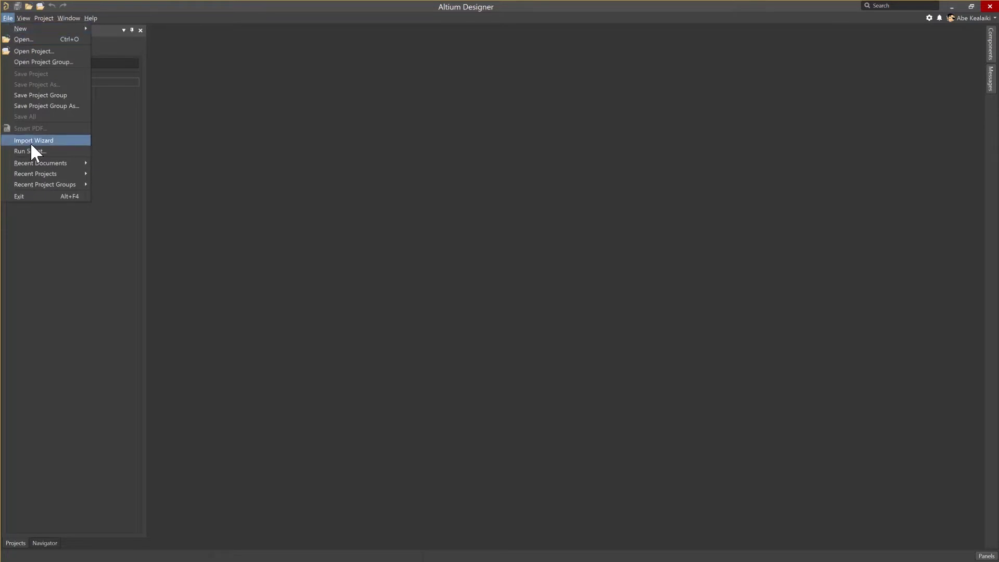
left_click(31, 141)
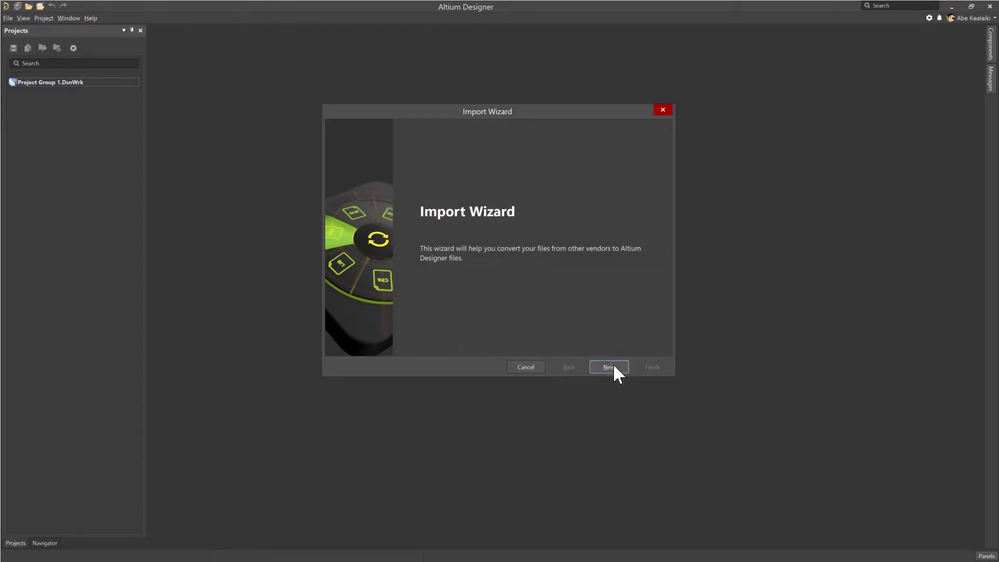
left_click(613, 366)
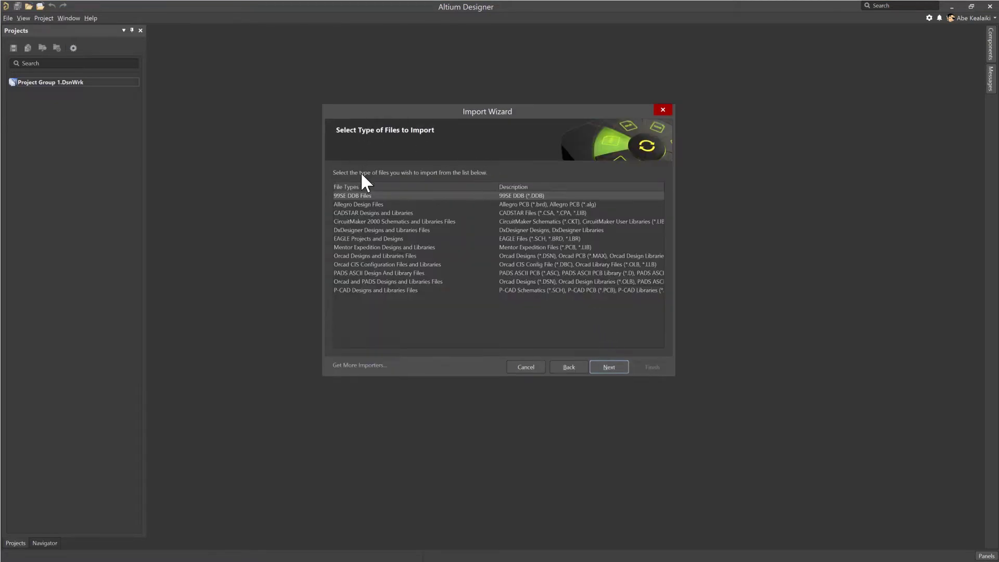
left_click(359, 240)
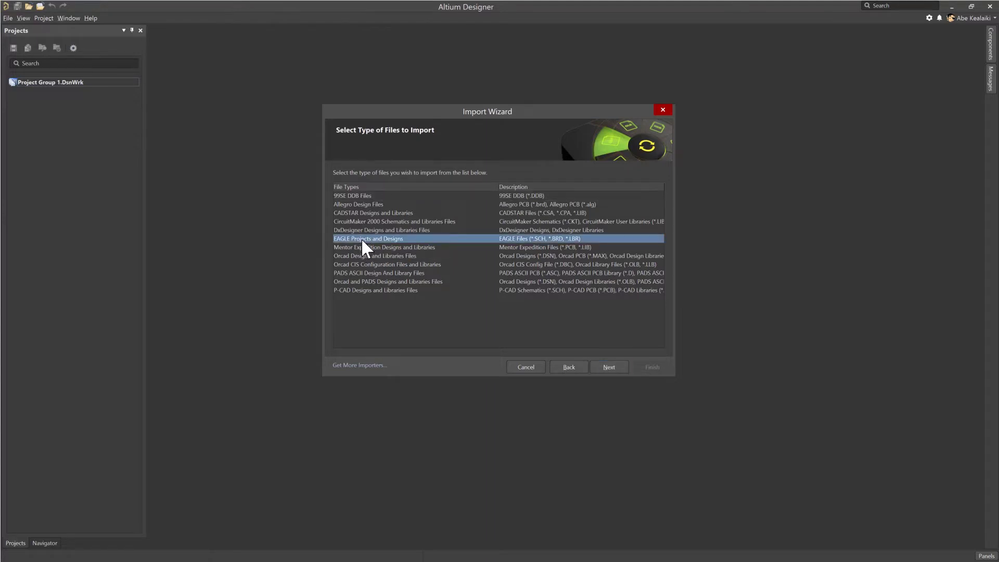
left_click(610, 364)
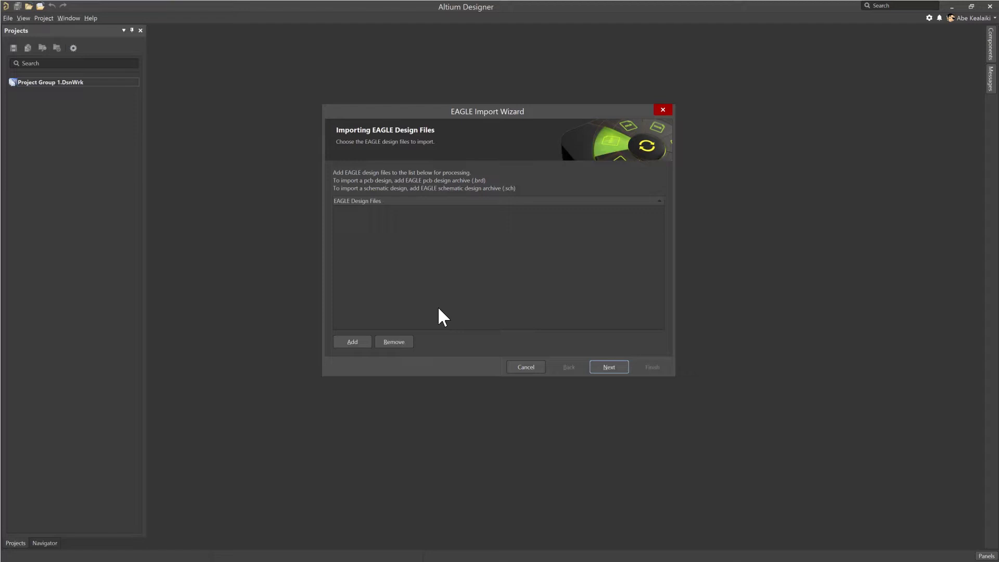
- Add PocketBeagle.sch and PocketBeagle.brd from the Desktop to the EAGLE design files list
left_click(604, 367)
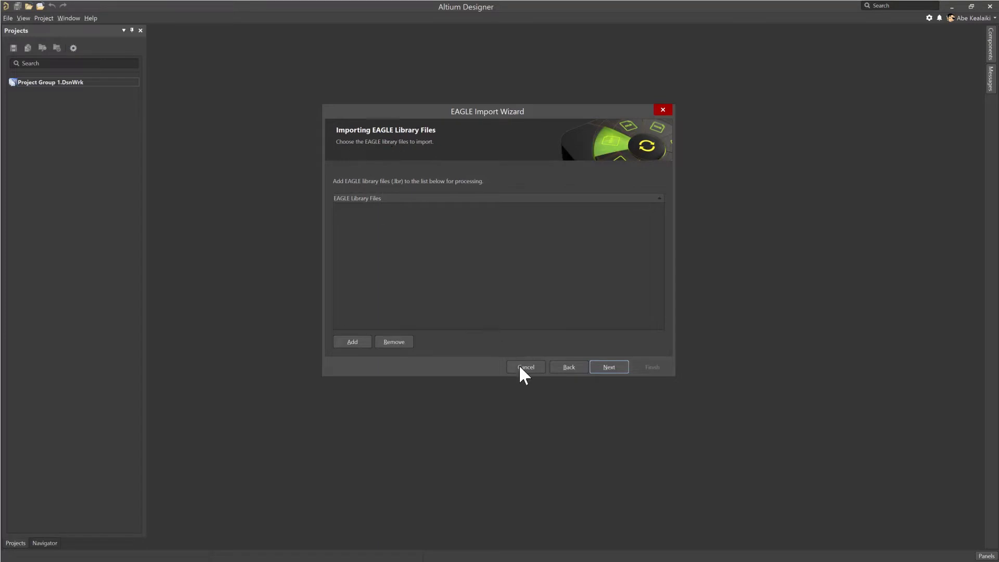
left_click(569, 367)
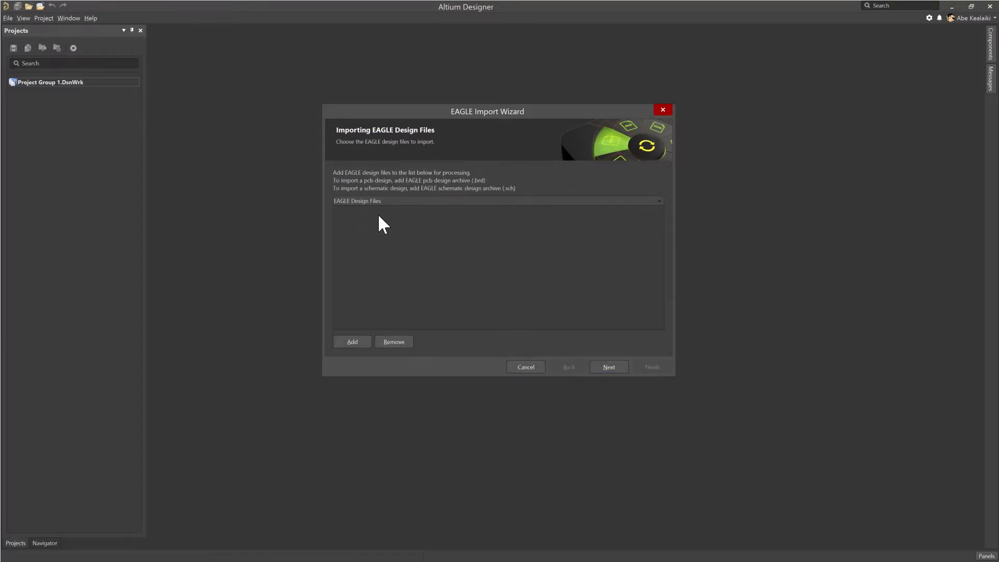
left_click(363, 342)
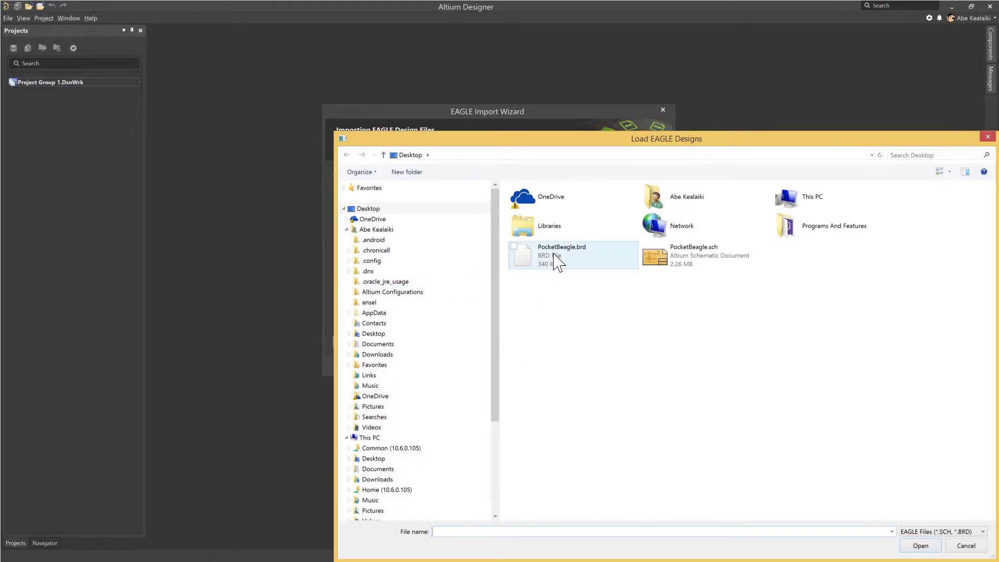
left_click(655, 256)
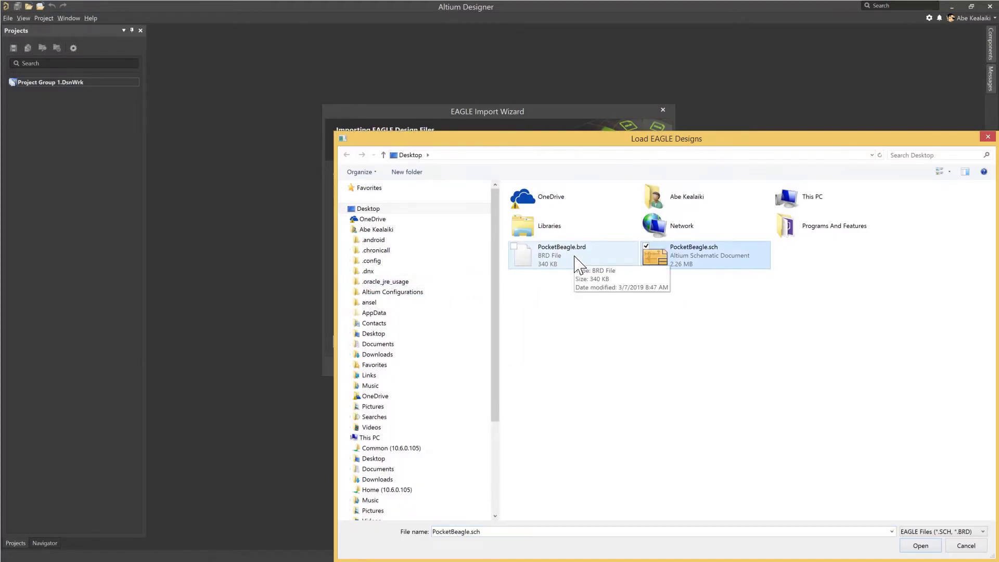
left_click(599, 278, "ctrl")
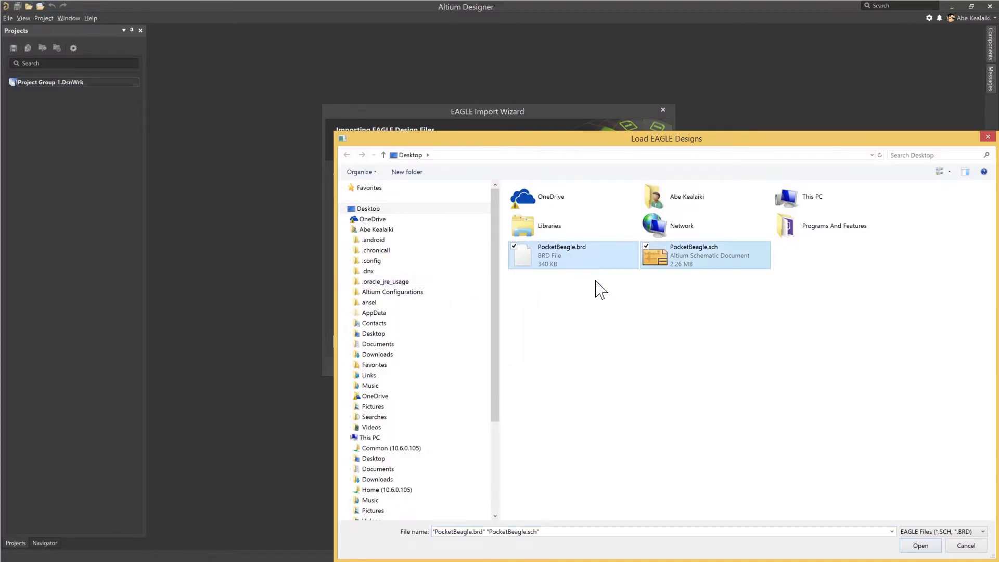
left_click(920, 545)
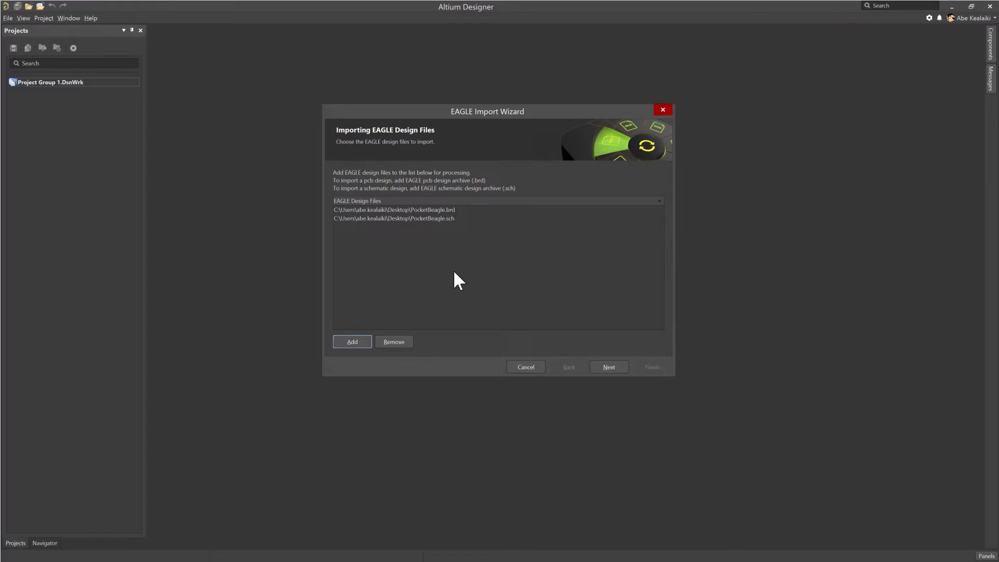
- Skip the EAGLE library files page with no libraries added and reach Reporting Options
left_click(605, 370)
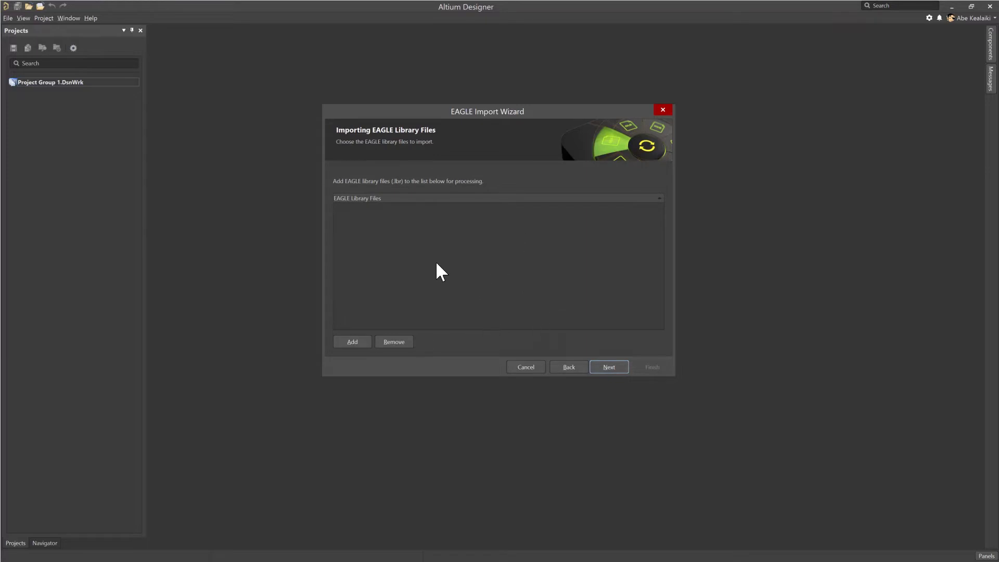
left_click(613, 370)
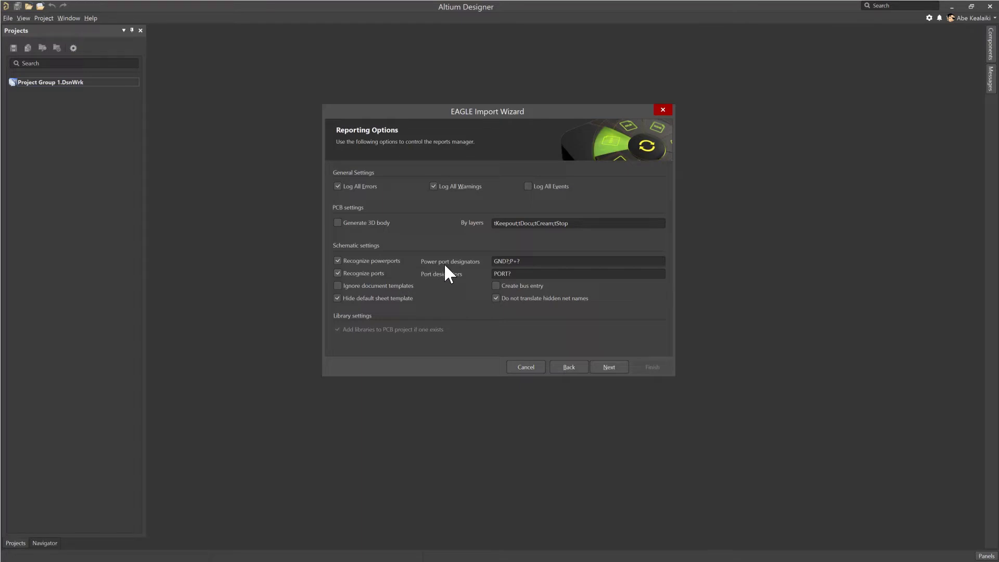
- Accept the reporting options and output project structure to run the PocketBeagle import
left_click(609, 366)
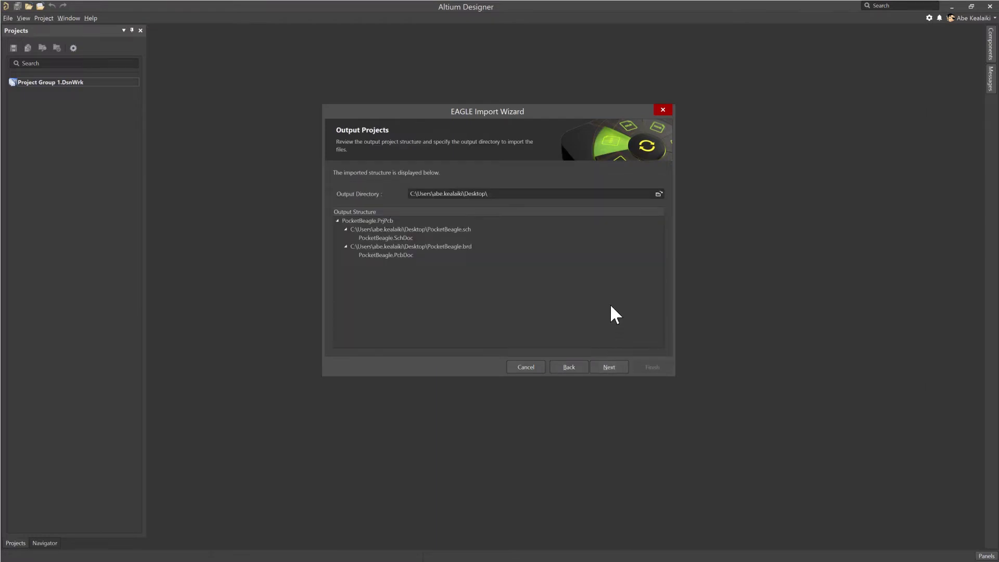
left_click(618, 367)
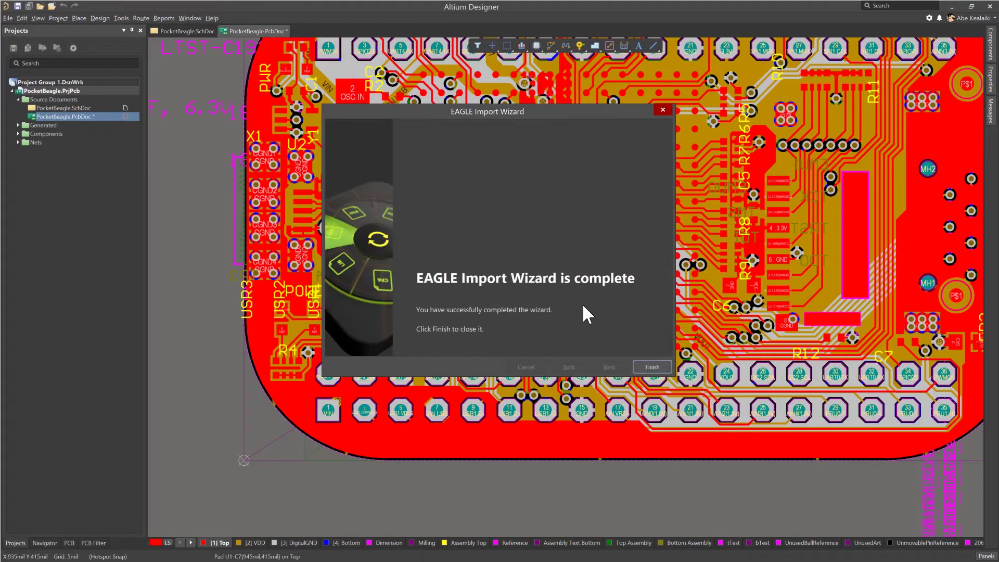
- Close the import completion message, fit the PocketBeagle board to view, and switch to PocketBeagle.SchDoc
left_click(652, 366)
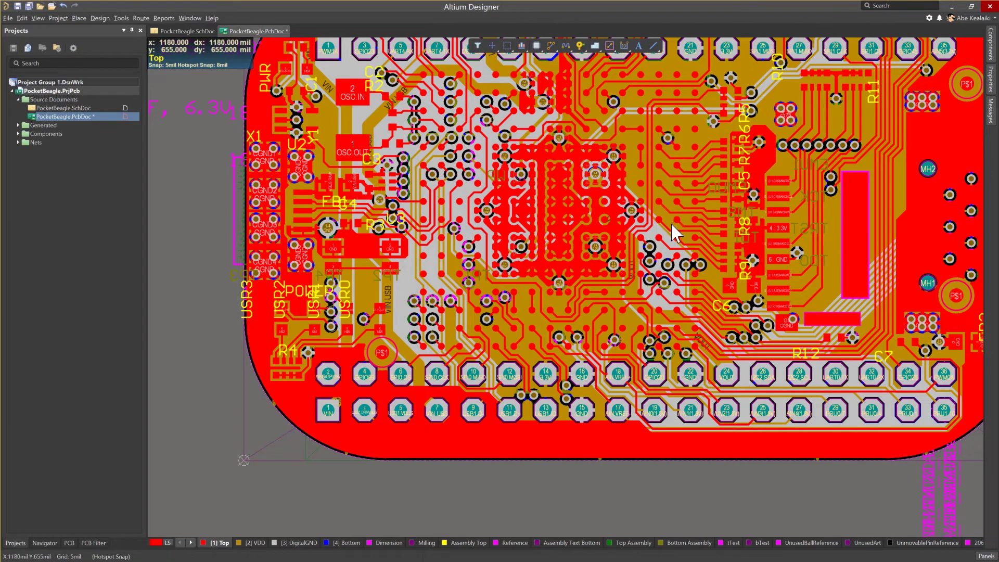
right_click(696, 493)
key("f")
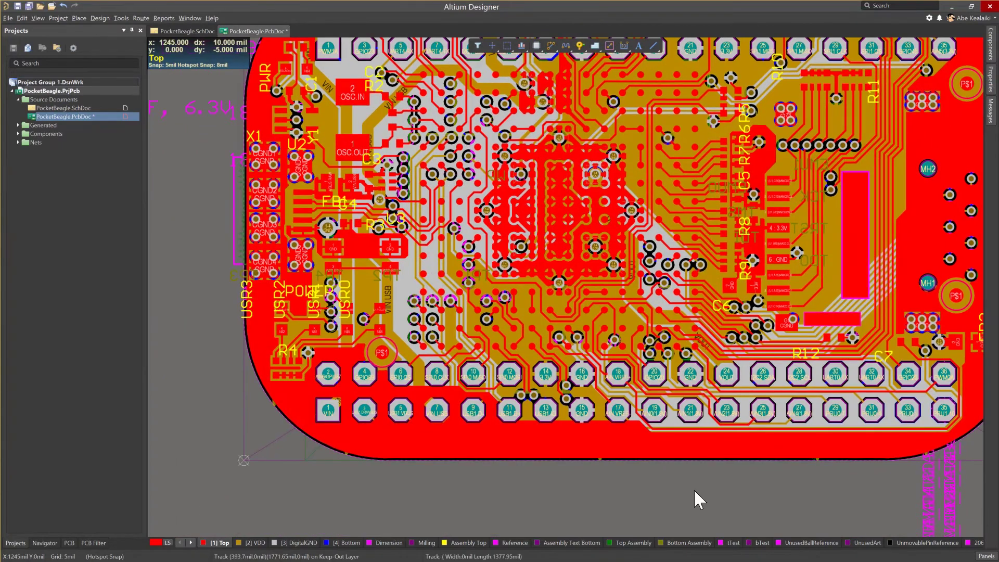
key("v")
key("f")
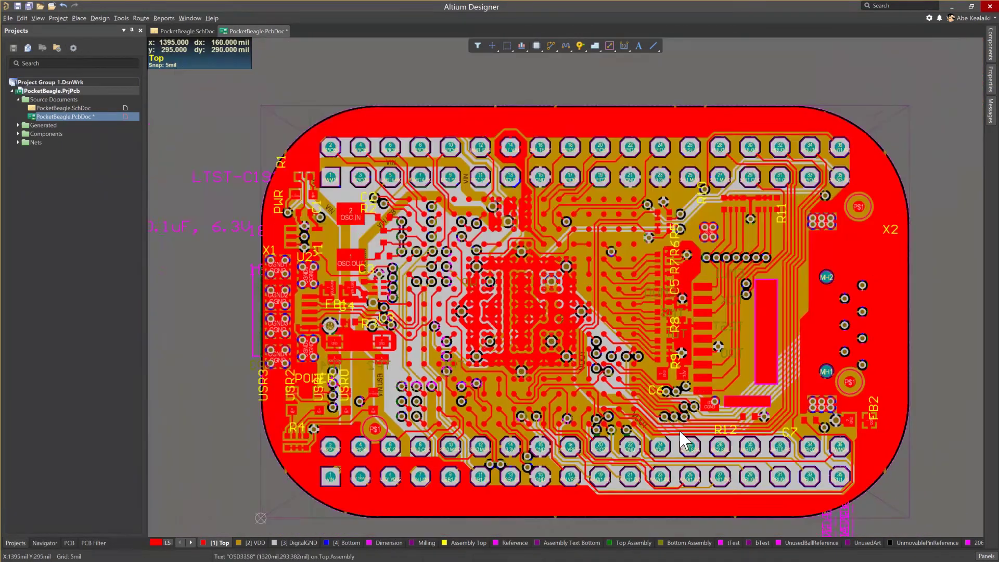
scroll(685, 441, "down", 3, "ctrl")
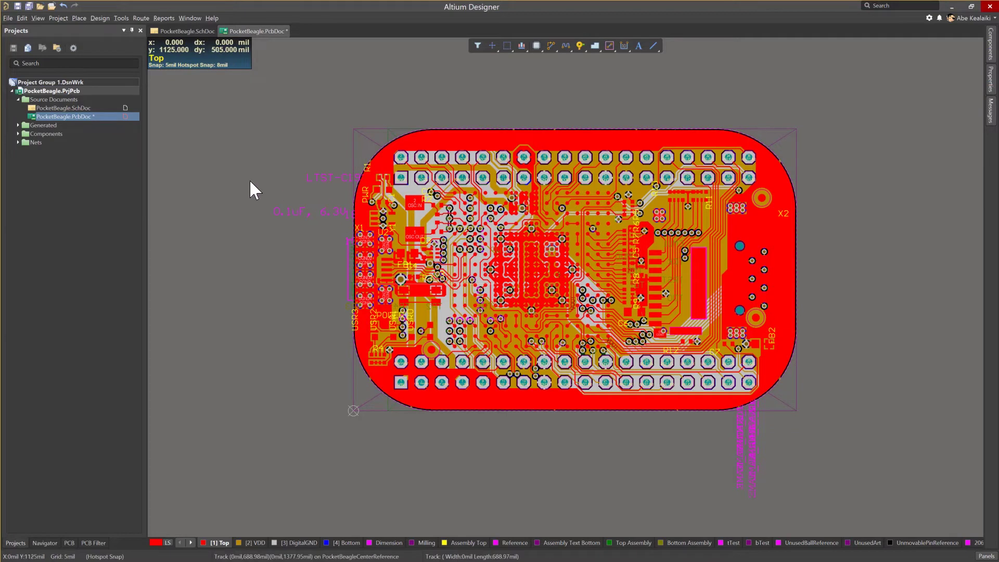
left_click(79, 105)
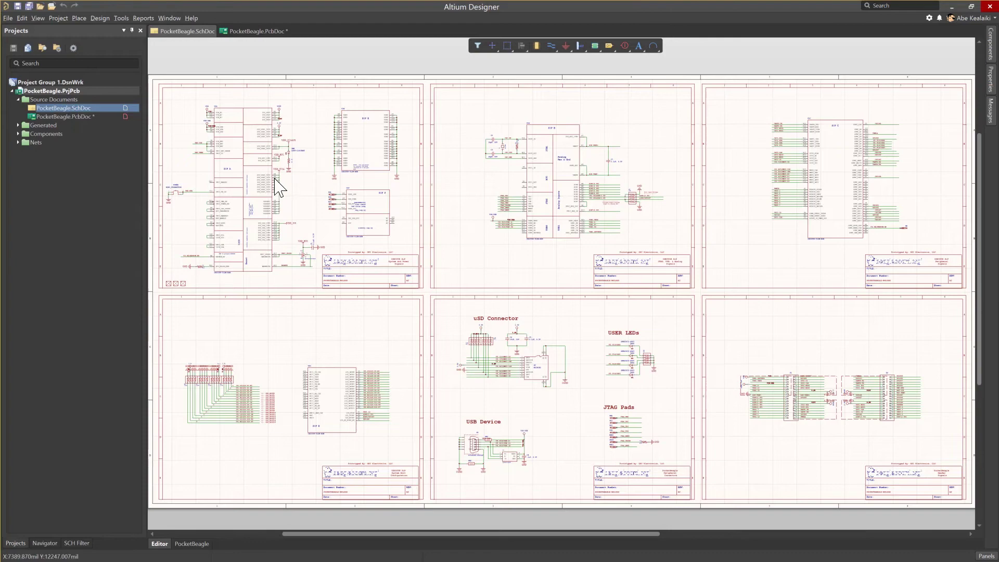
- Zoom and pan the schematic to inspect the System and Power Signals sheet and neighbouring sheets
scroll(276, 182, "up", 2, "ctrl")
right_click_drag(473, 253, 720, 366)
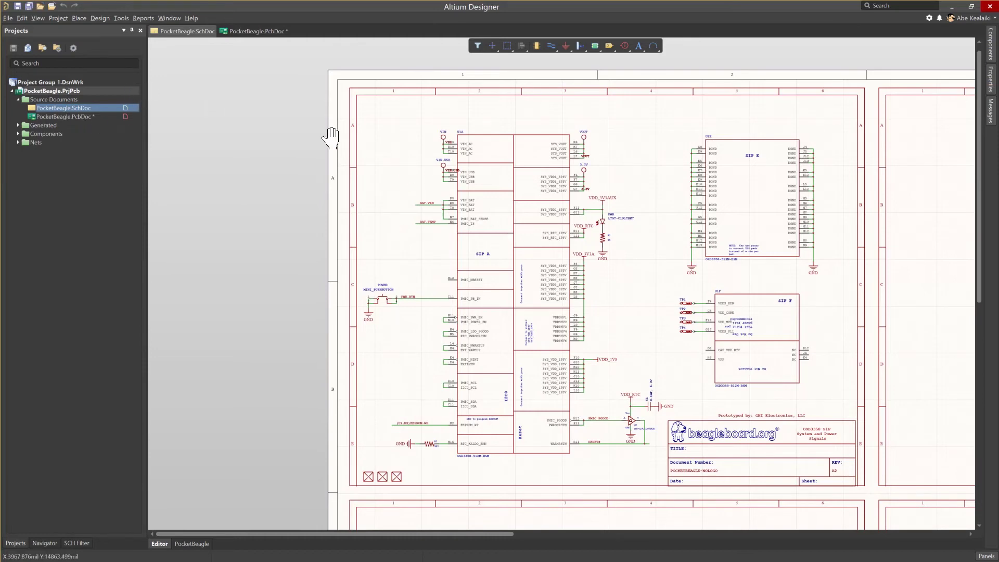
right_click_drag(367, 263, 181, 172)
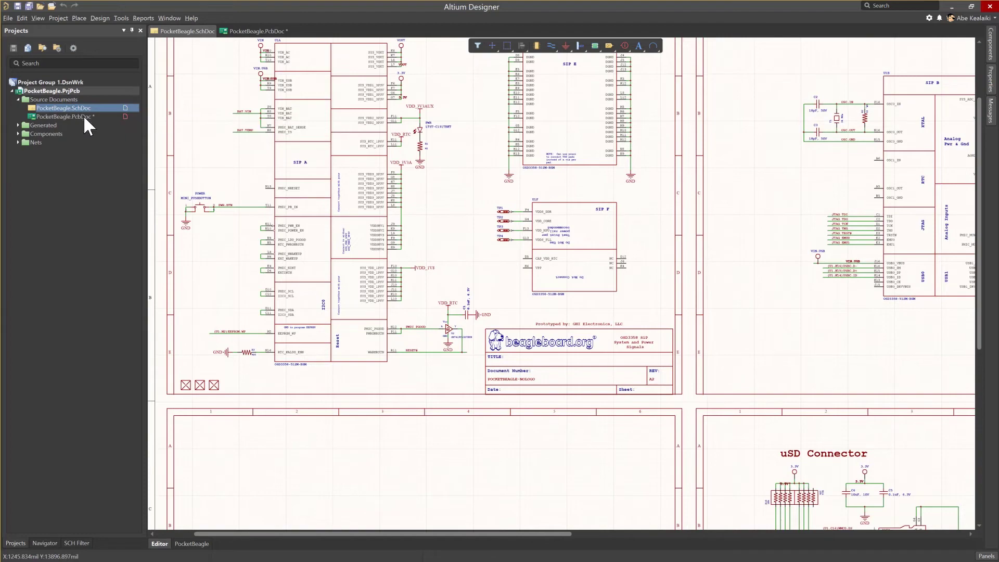
double_click(86, 117)
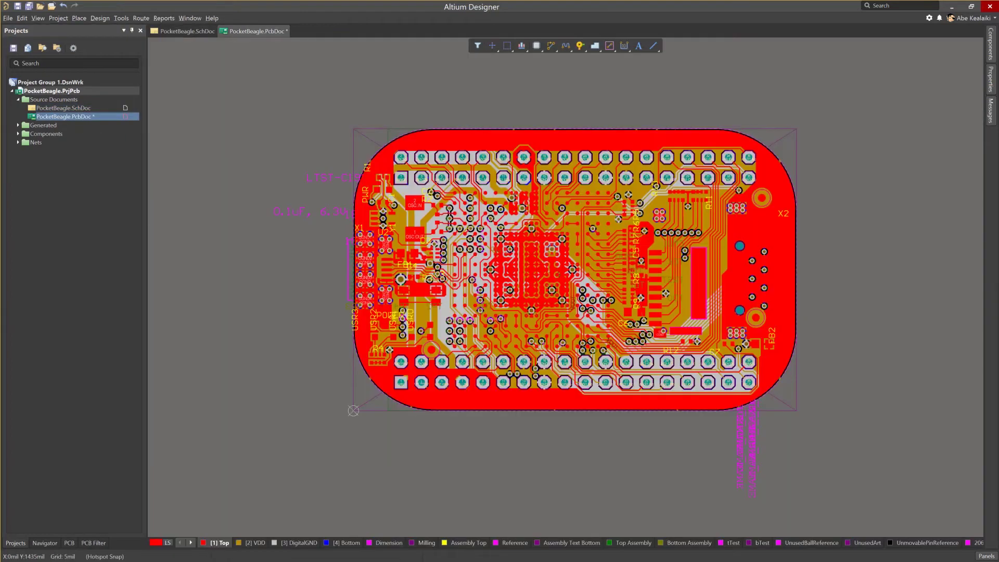
scroll(536, 292, "up", 5, "ctrl")
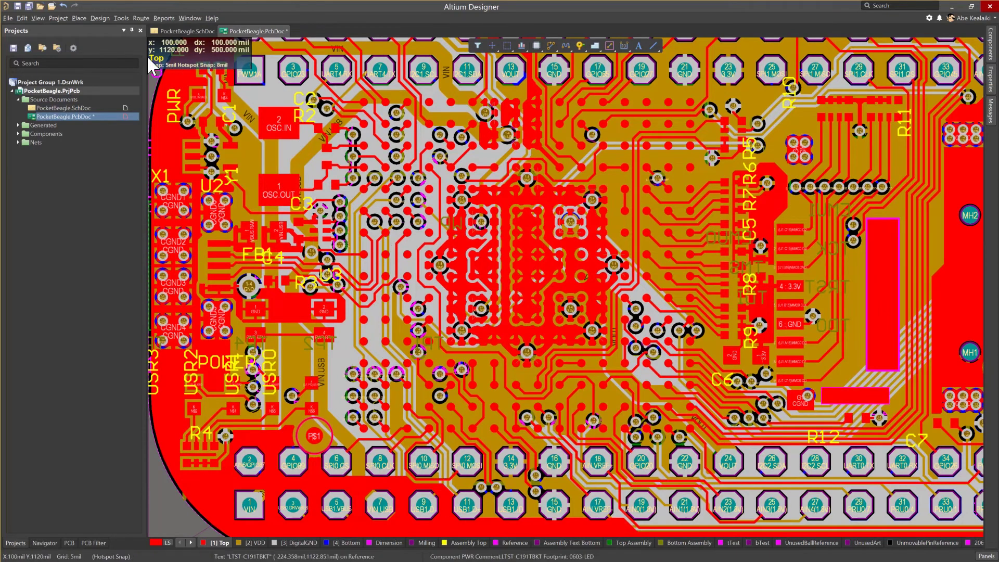
left_click(54, 14)
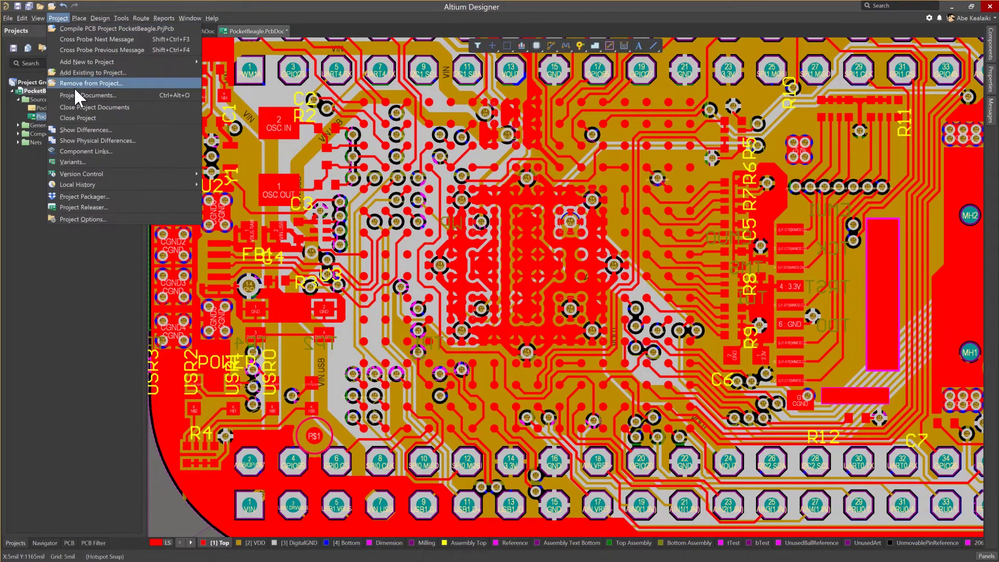
left_click(83, 149)
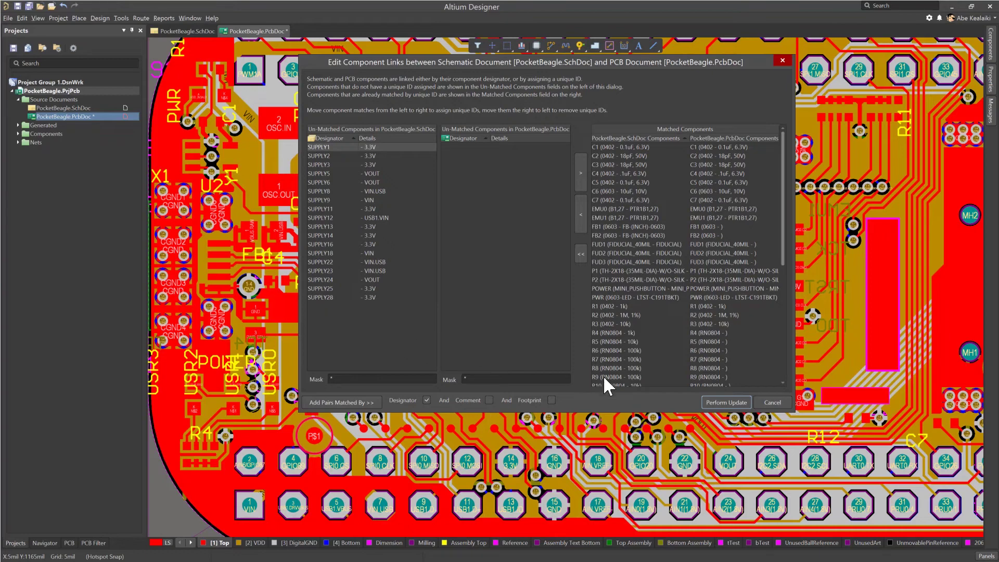
left_click(772, 403)
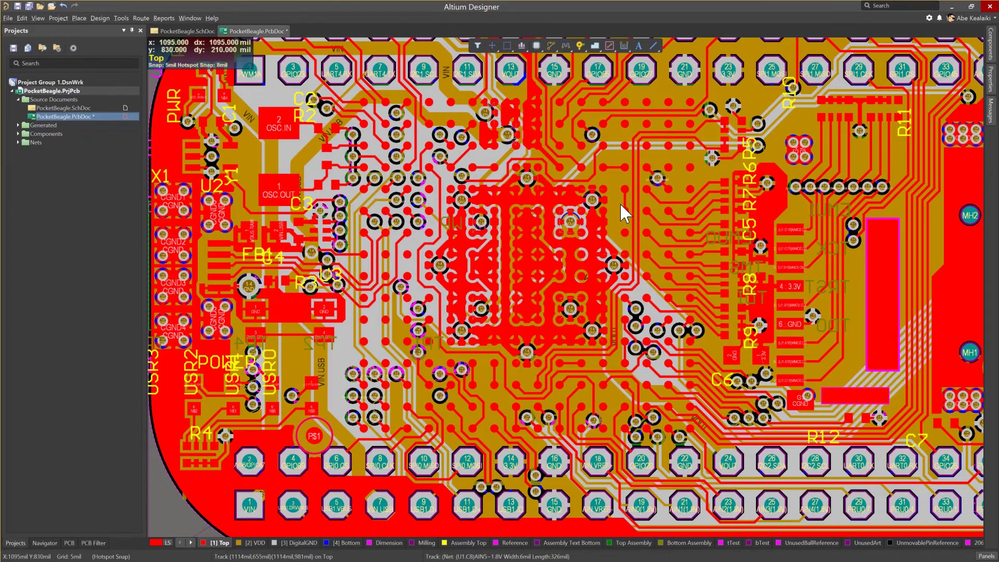
left_click(617, 181)
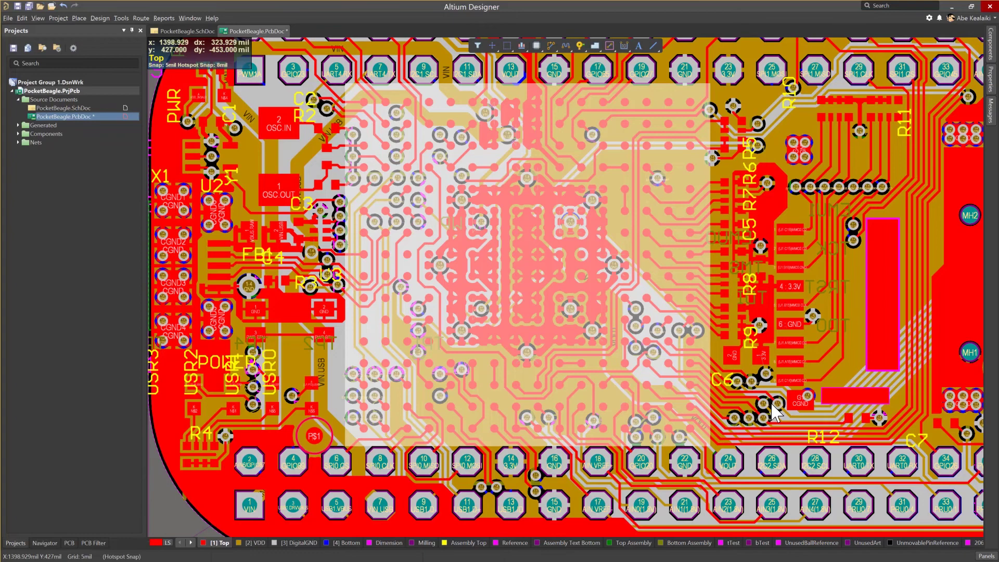
left_click(845, 372)
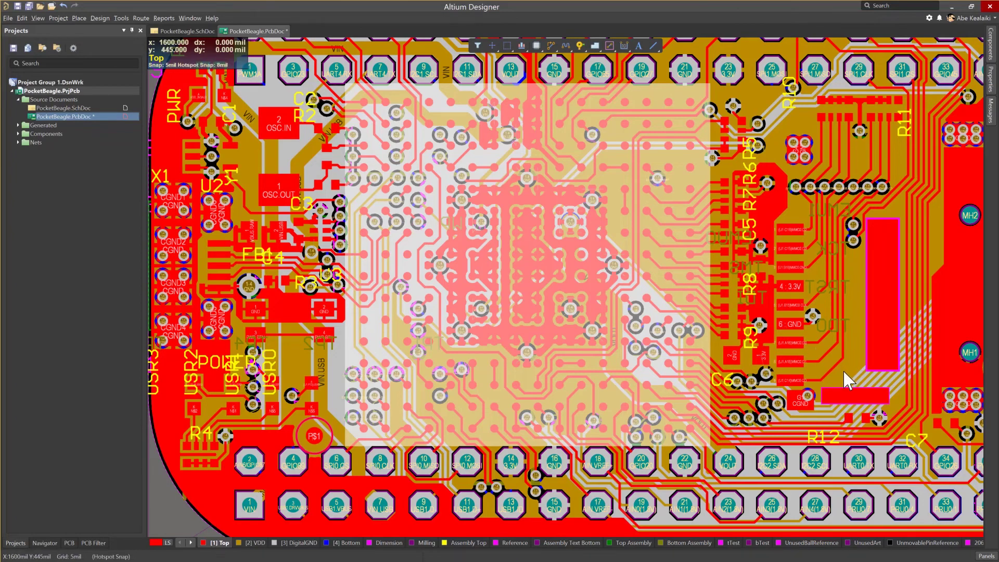
scroll(846, 374, "up", 2, "ctrl")
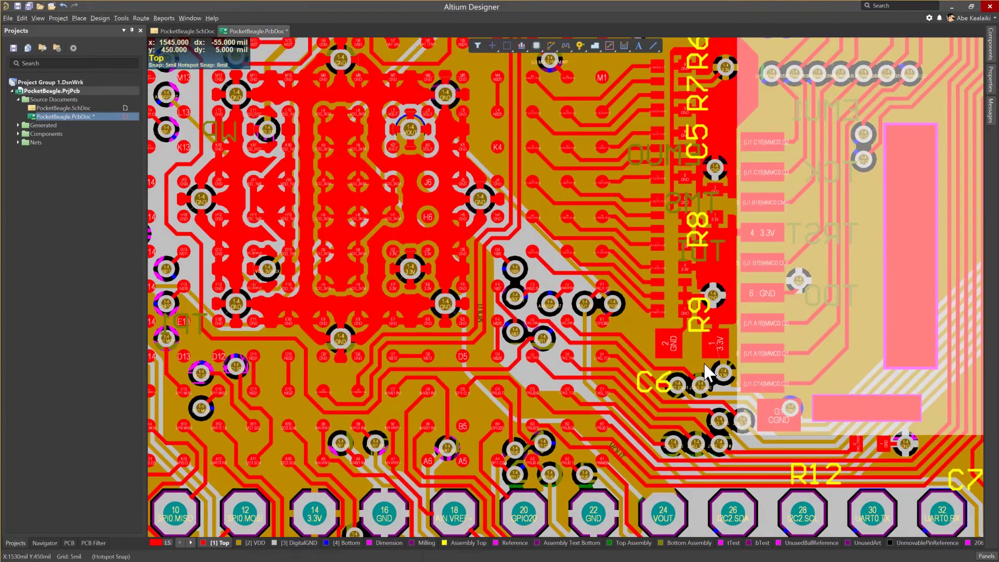
scroll(630, 367, "up", 4, "ctrl")
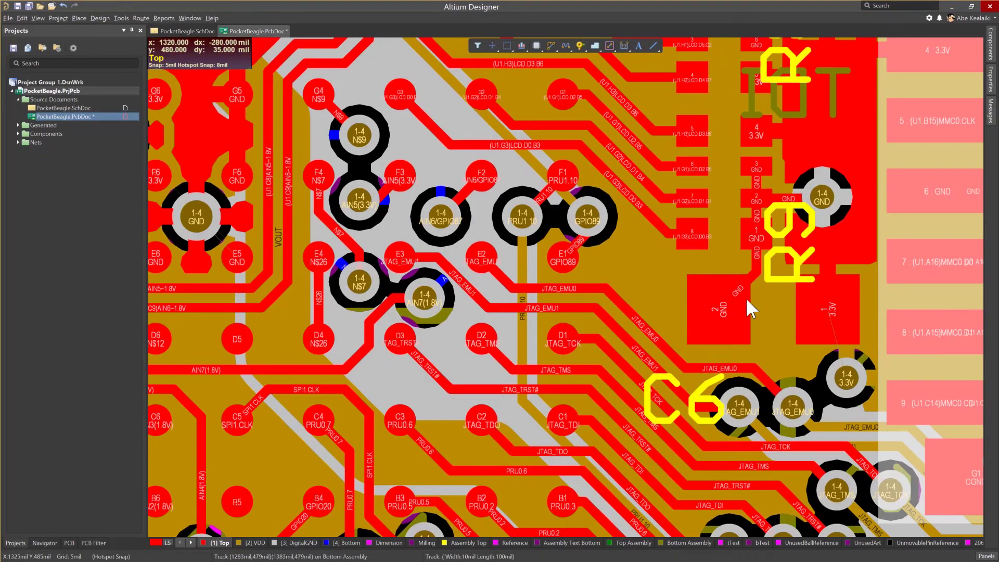
scroll(721, 336, "up", 4)
scroll(721, 336, "left", 3, "shift")
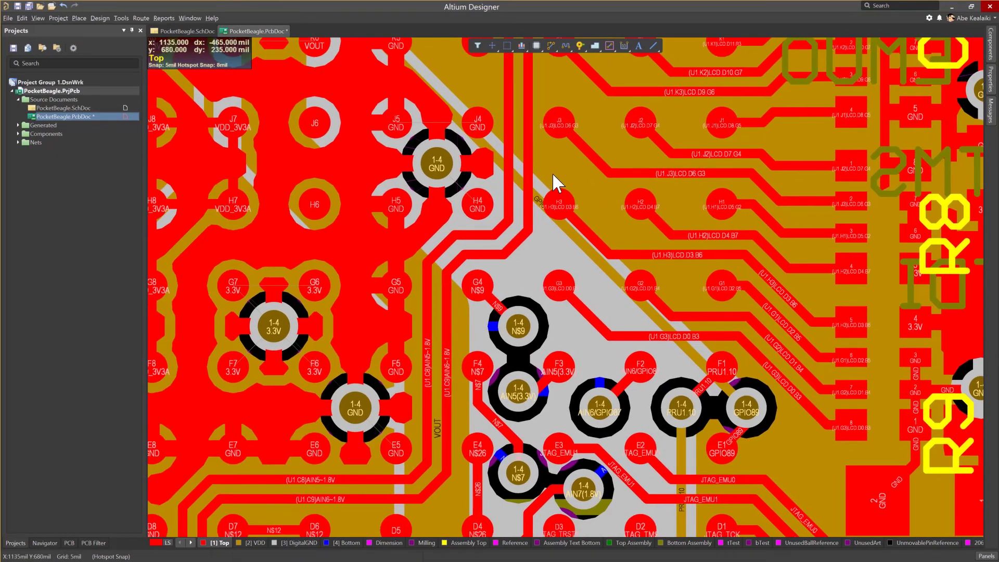
scroll(655, 188, "up", 4)
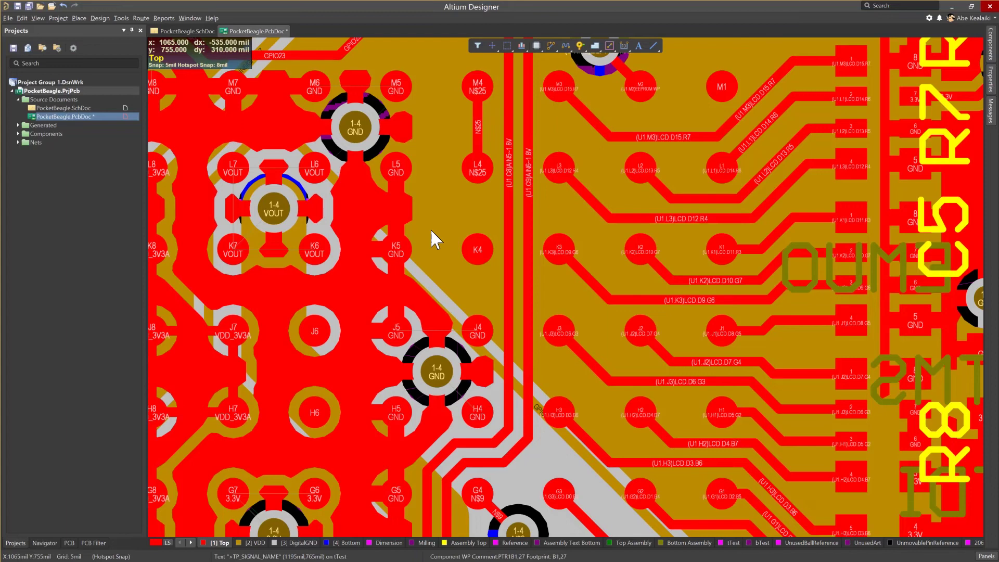
left_click(101, 18)
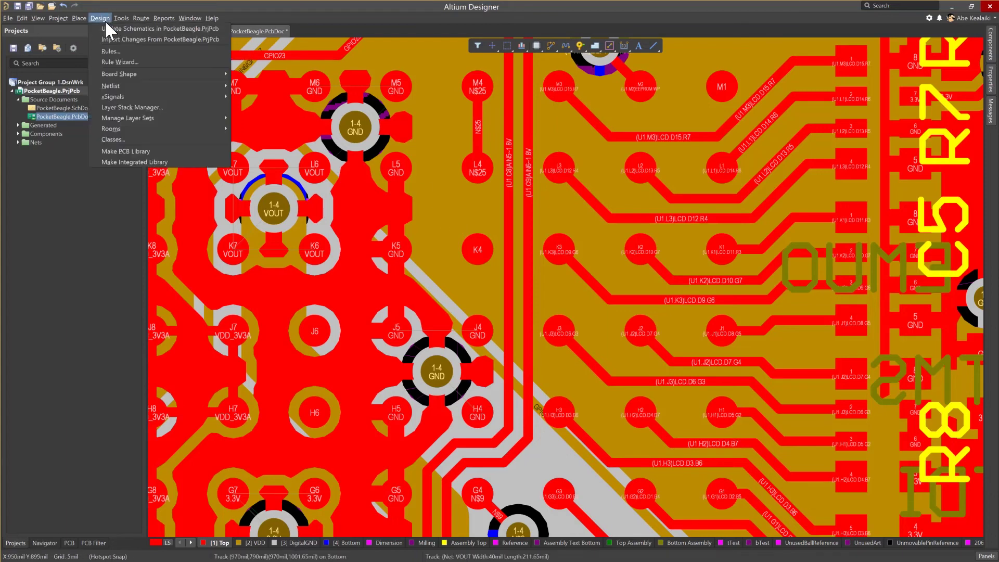
left_click(678, 322)
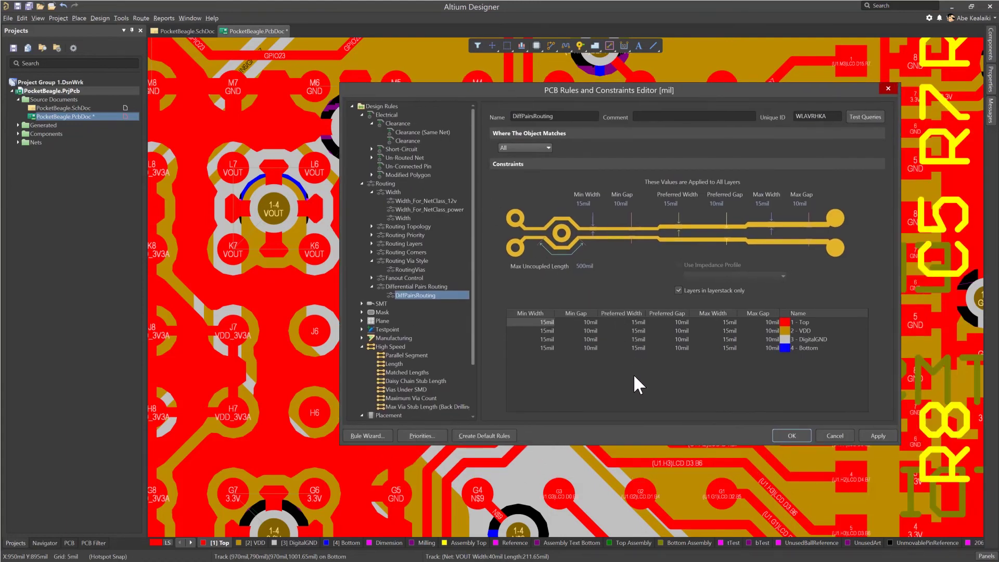
left_click(833, 435)
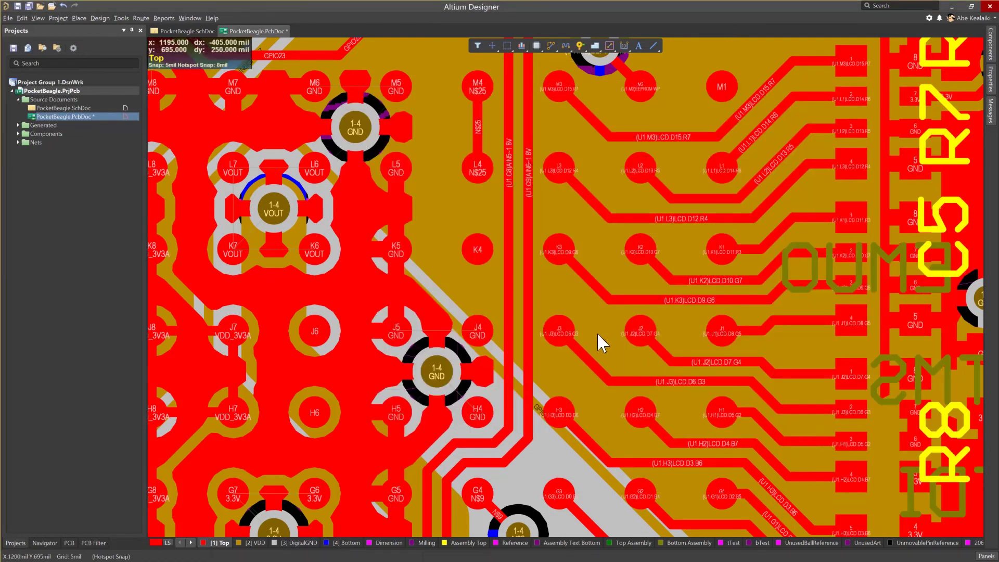